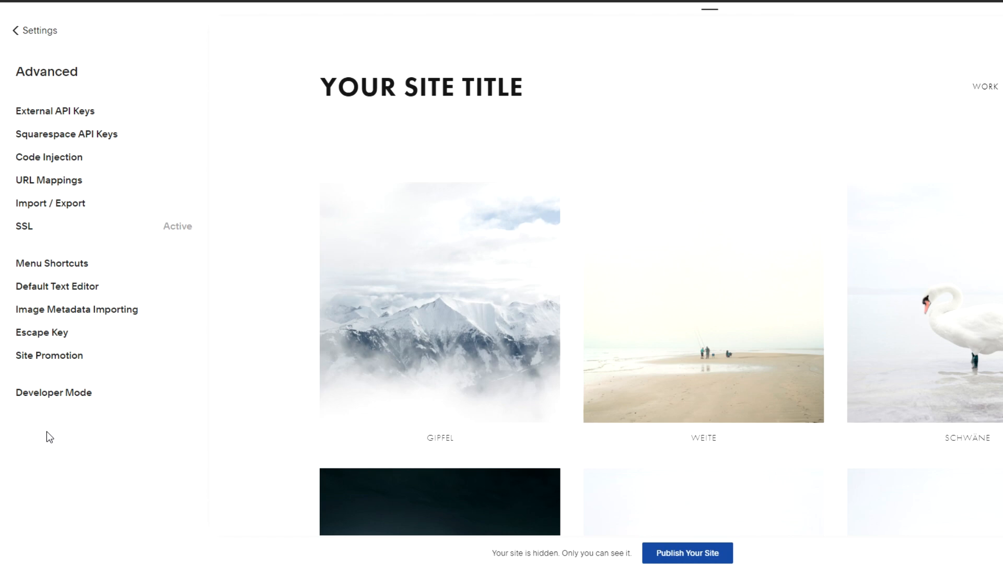
Step: In the site's Blogging settings, shorten the post URL format to %t, save the change and go to the Comments Settings
click(37, 36)
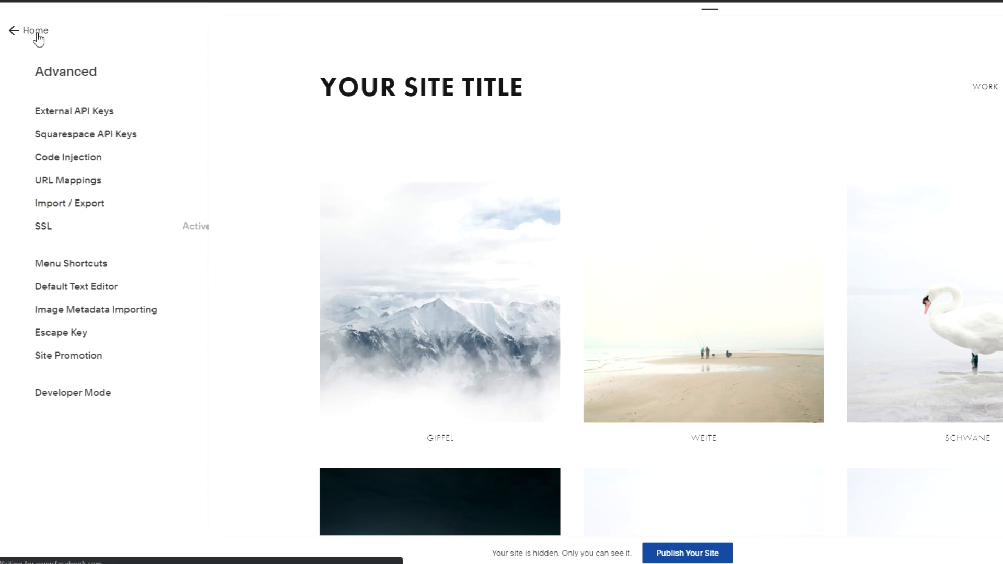
click(33, 408)
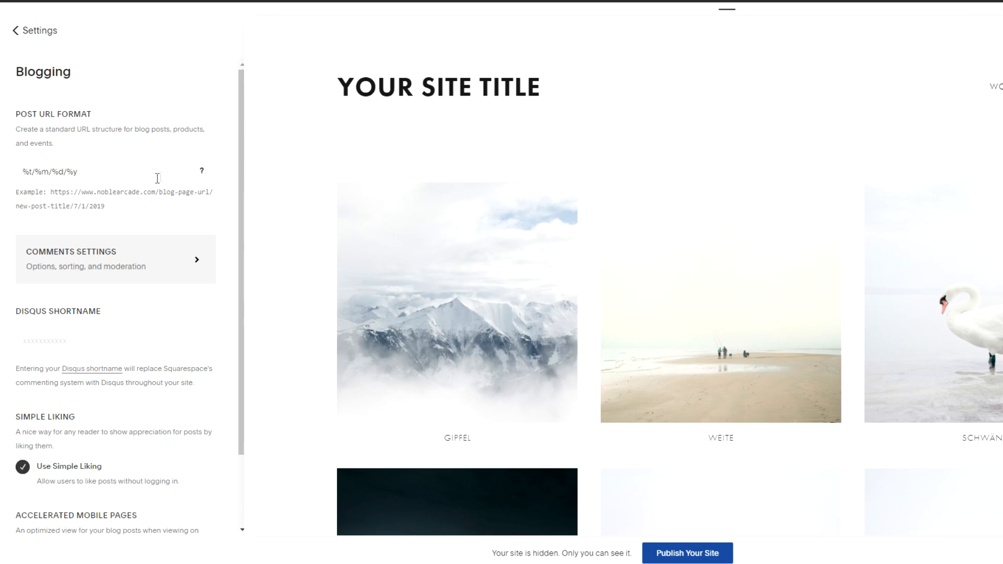
mouse_move(202, 174)
key(BackSpace)
key(BackSpace)
key(BackSpace)
key(BackSpace)
key(BackSpace)
key(BackSpace)
key(BackSpace)
key(BackSpace)
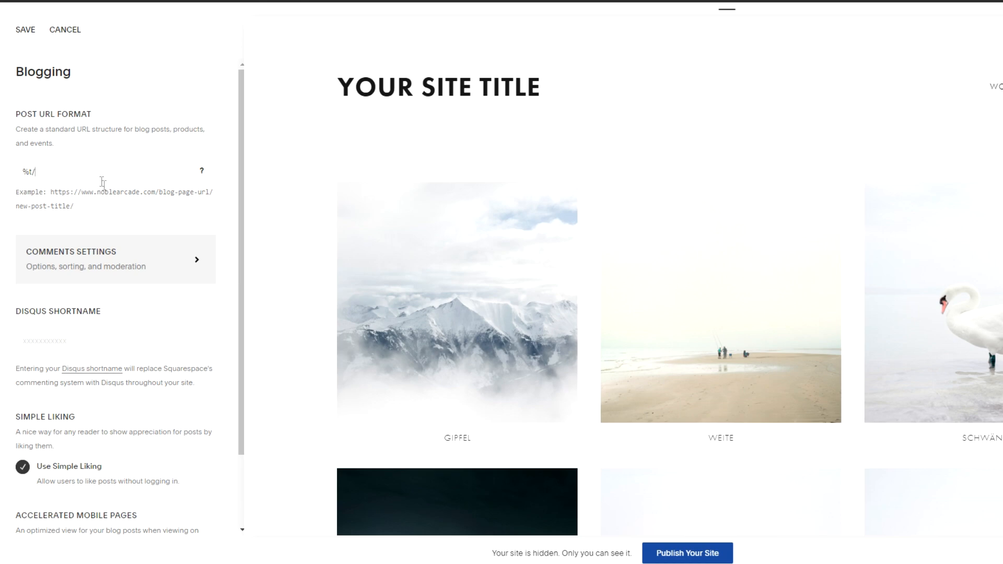
click(122, 261)
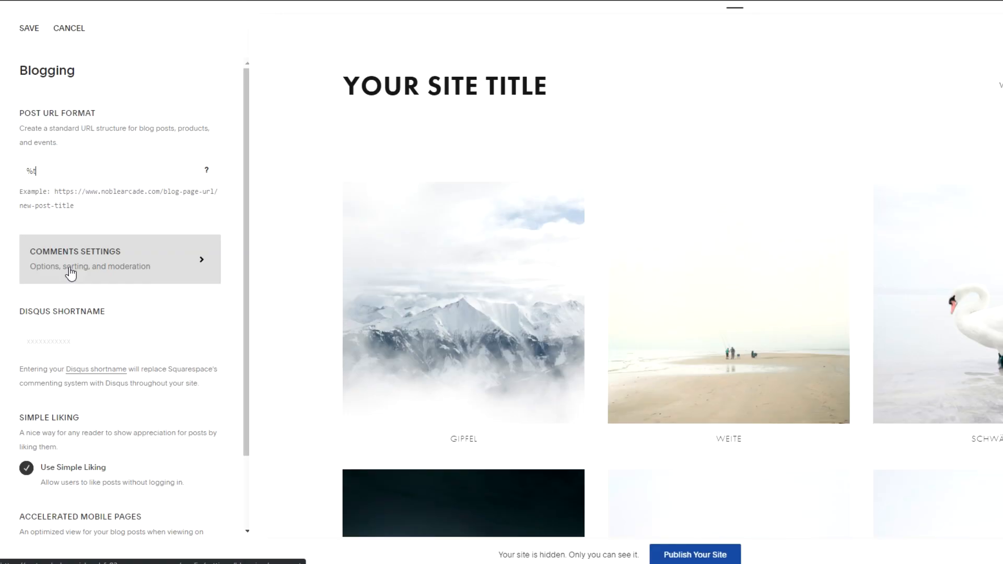
click(71, 268)
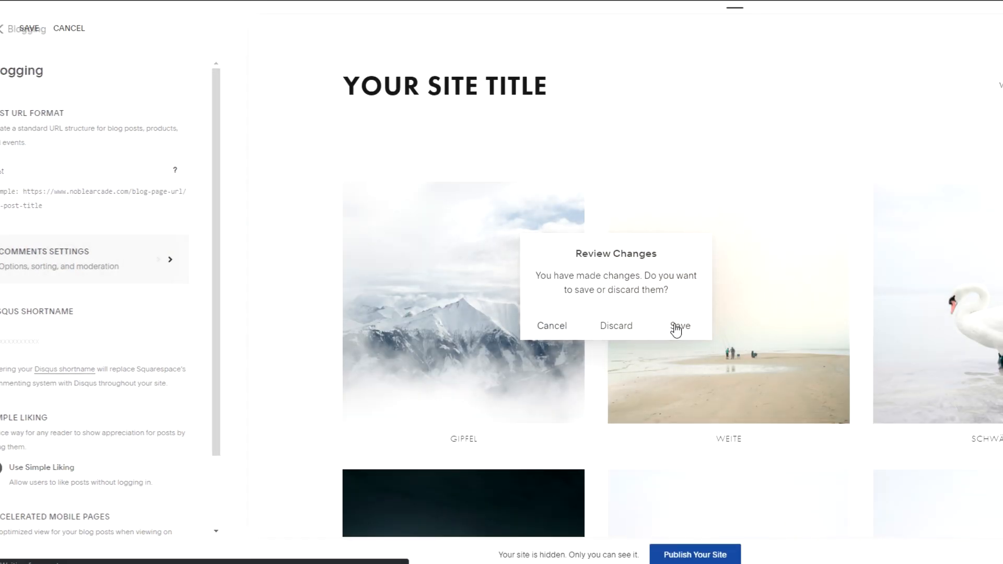
click(676, 328)
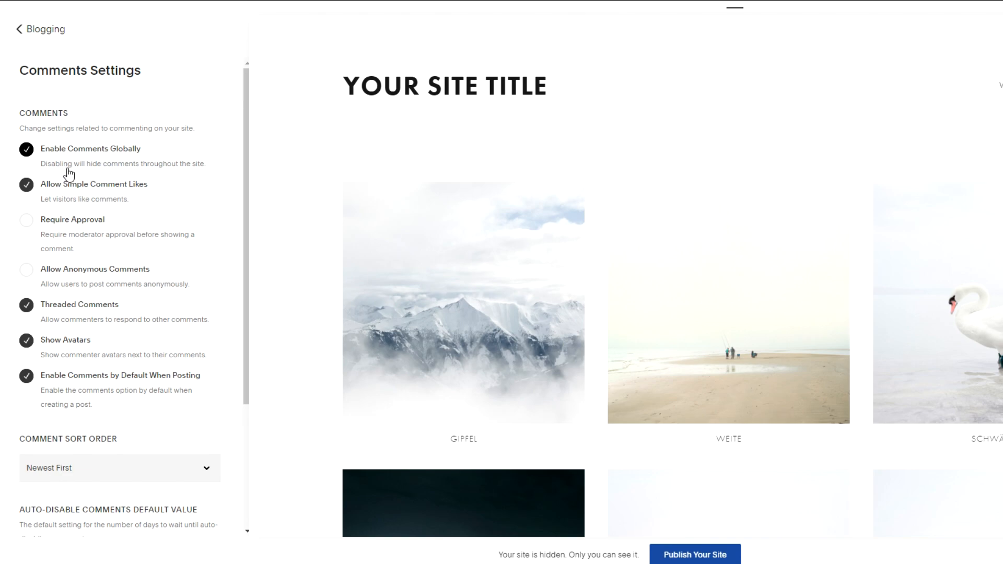
Step: Switch the Enable Comments Globally, Allow Anonymous Comments and Threaded Comments options each over and back again
click(30, 151)
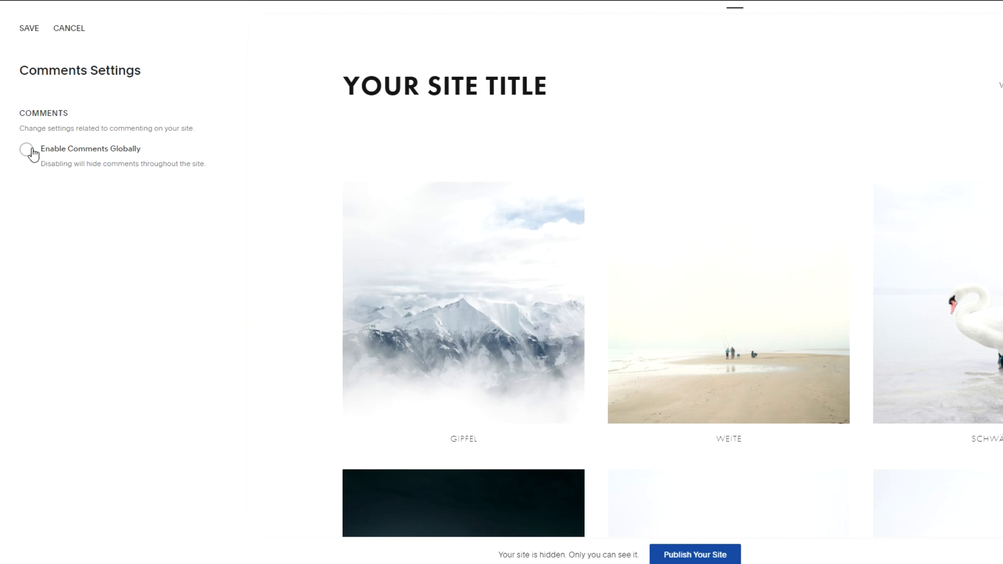
click(30, 152)
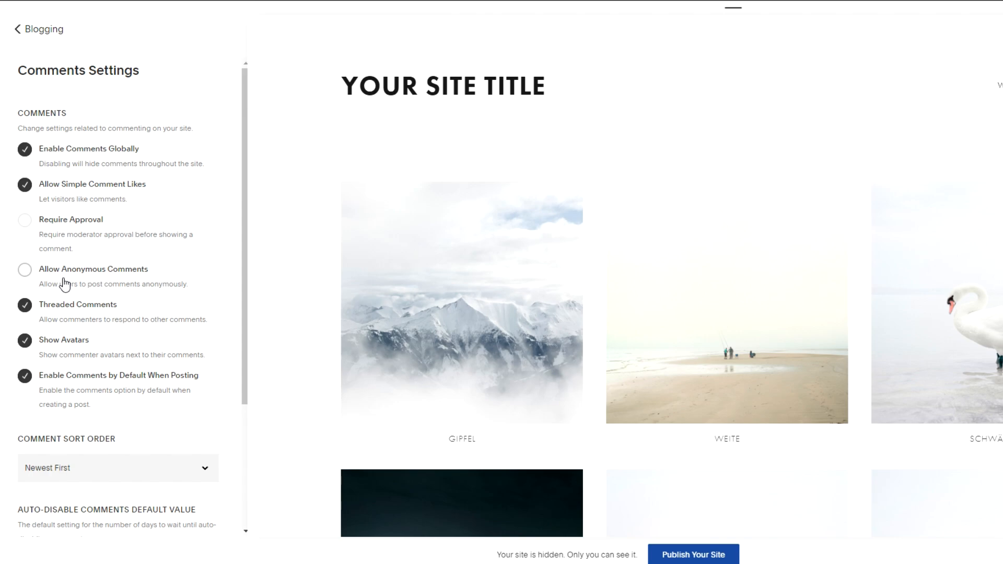
click(23, 270)
click(24, 270)
click(23, 308)
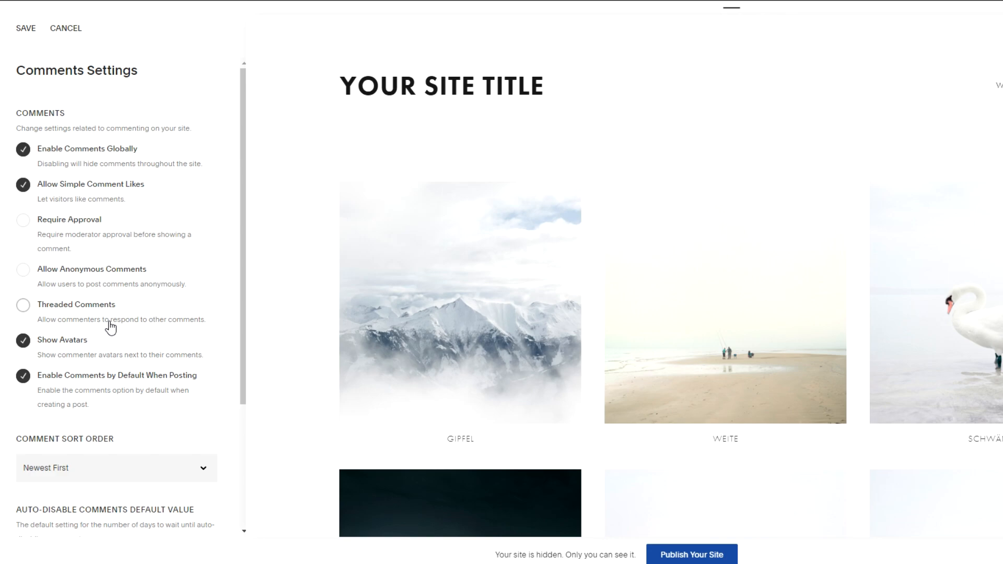
click(23, 307)
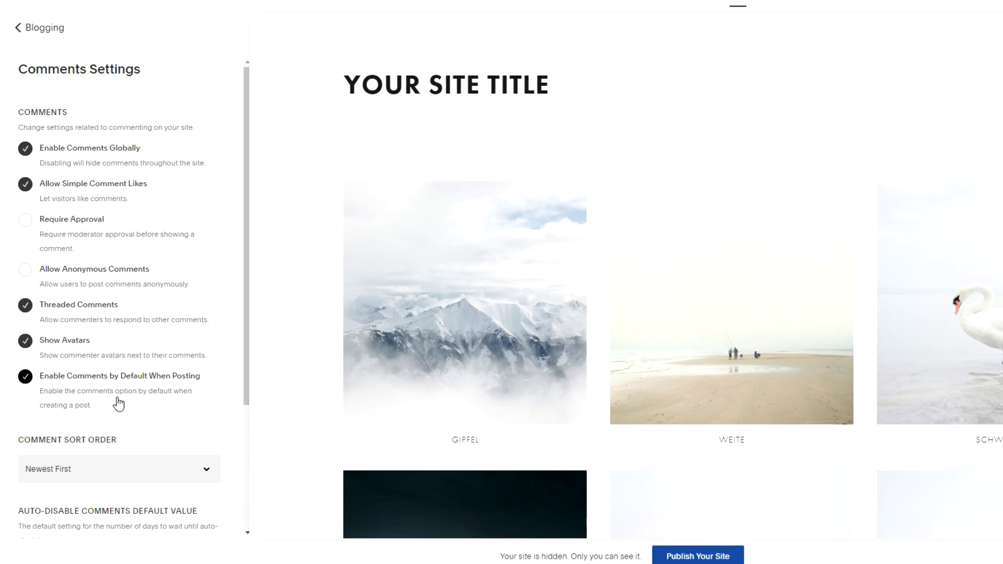
Step: Look through the available comment sort orders and keep Newest First
drag(248, 355, 241, 478)
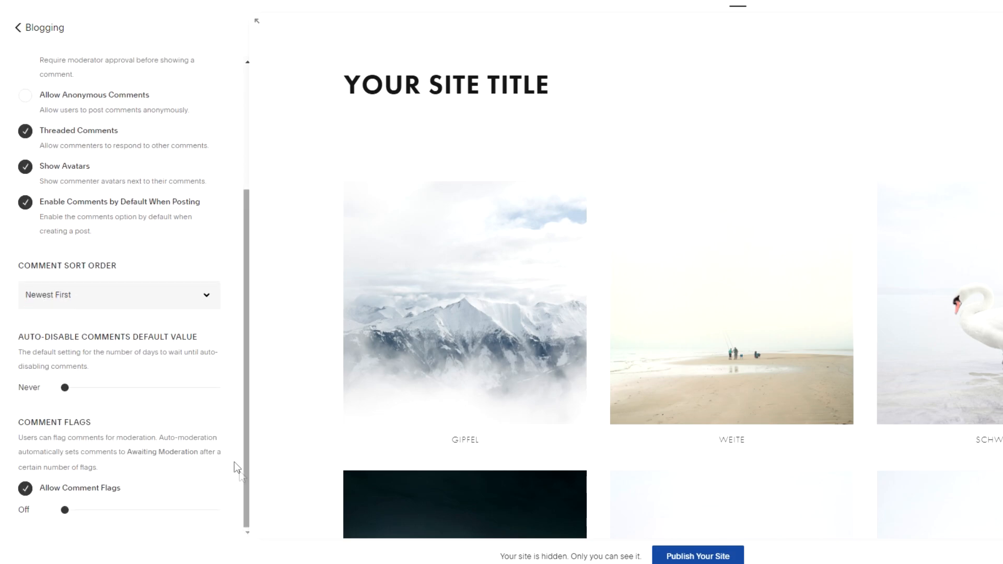
click(196, 301)
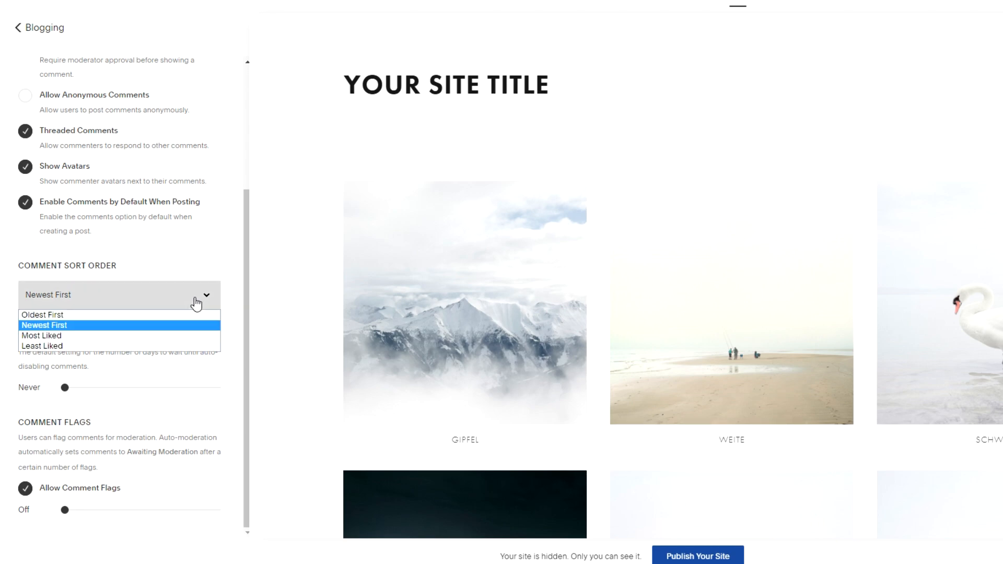
click(97, 328)
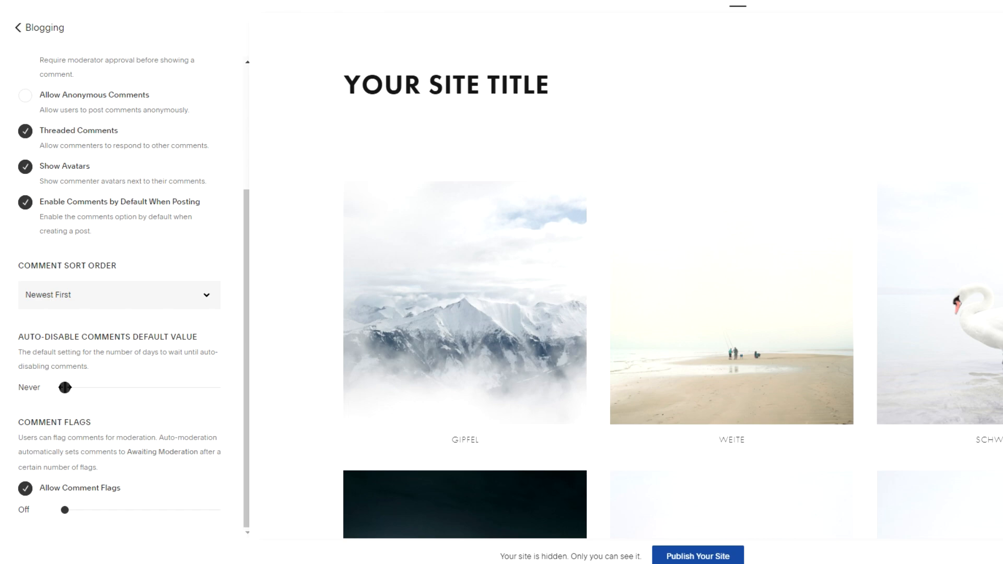
Step: Try an auto-disable default of 90 days for comments and return it to Never
drag(65, 387, 202, 393)
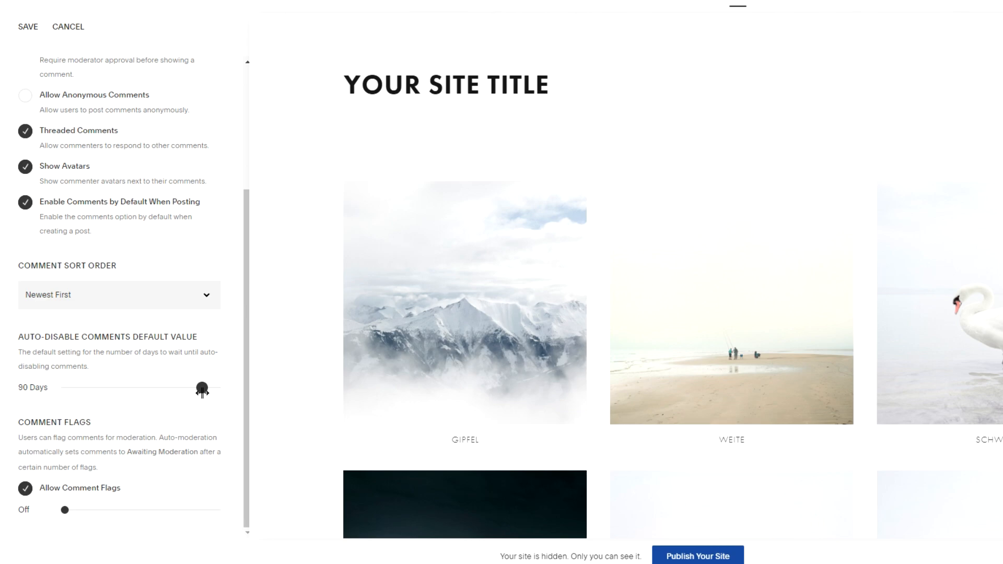
drag(202, 392, 69, 390)
drag(70, 387, 58, 389)
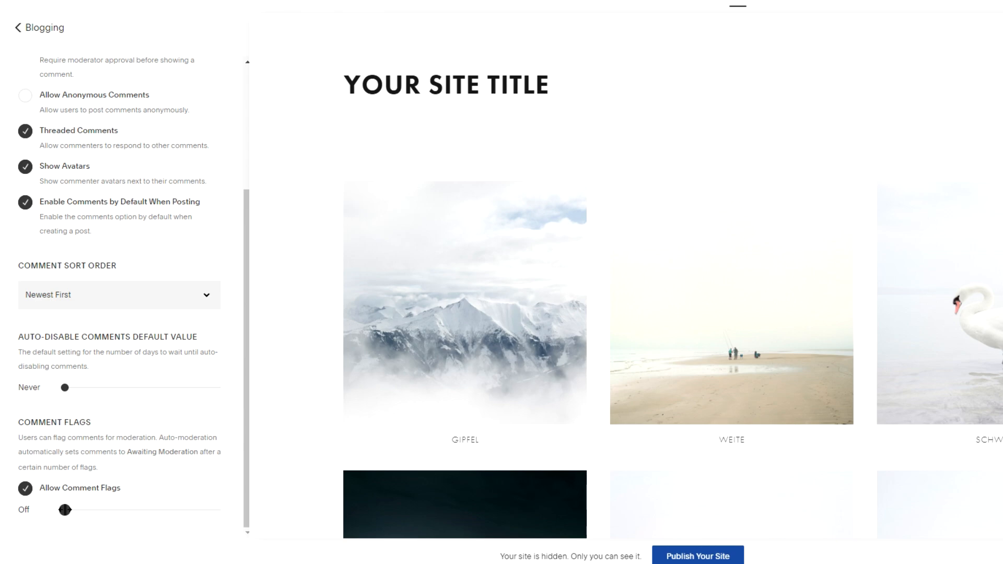
Step: Set comment auto-moderation to 1 Flag, save the comments settings and return to the Blogging settings
drag(65, 510, 72, 510)
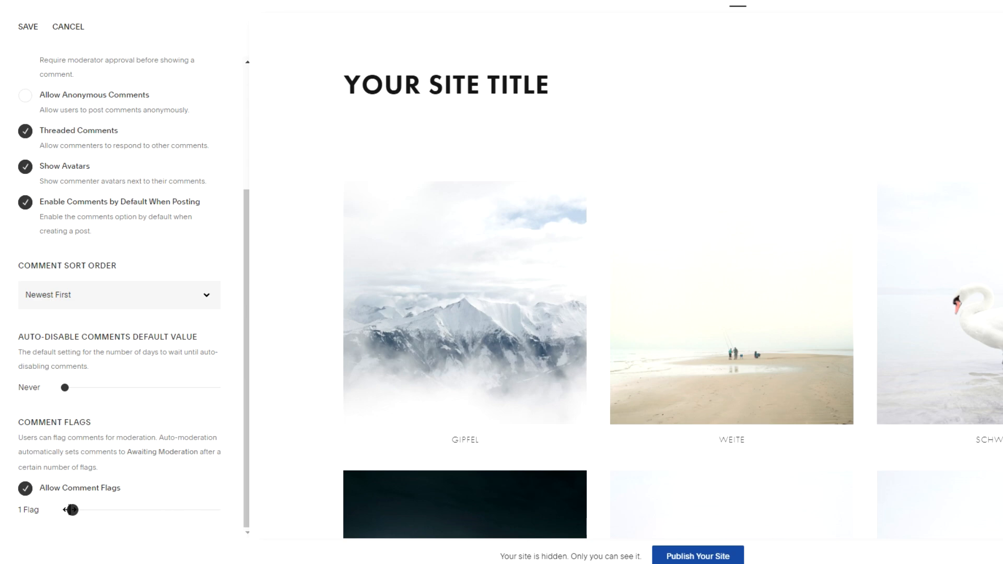
click(24, 27)
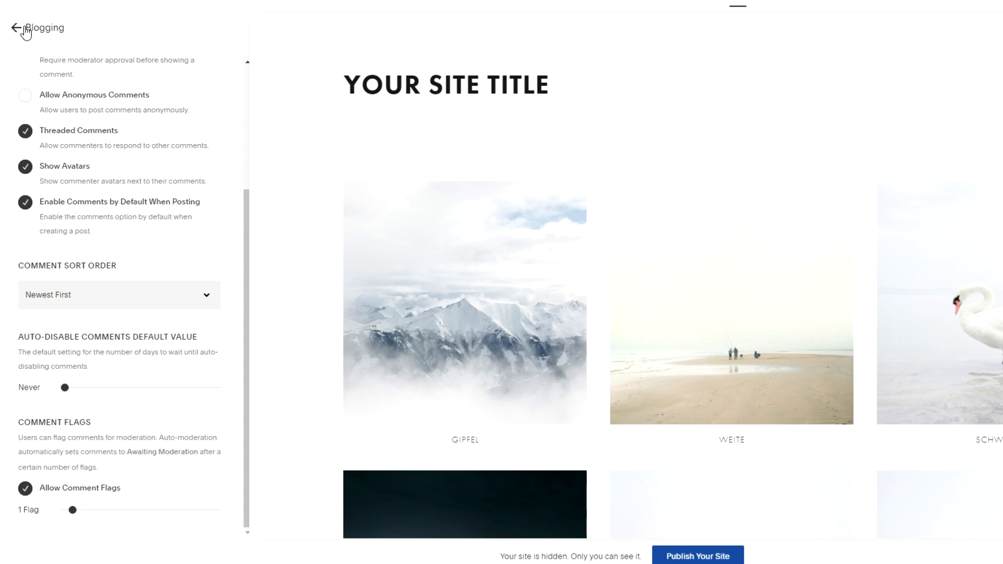
click(24, 28)
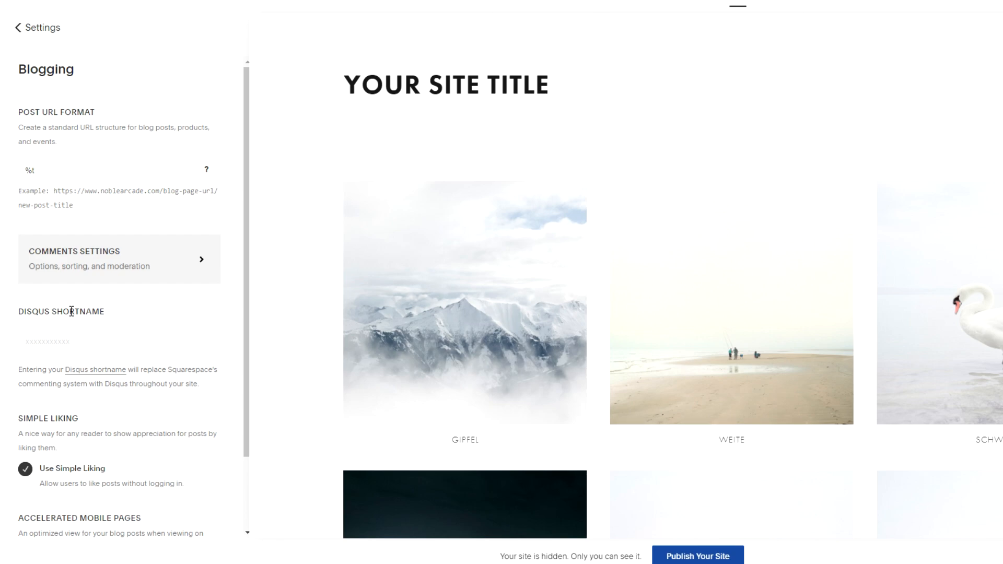
Step: Enable Use AMP for the blog posts and save the Blogging settings
scroll(71, 311, down, 3)
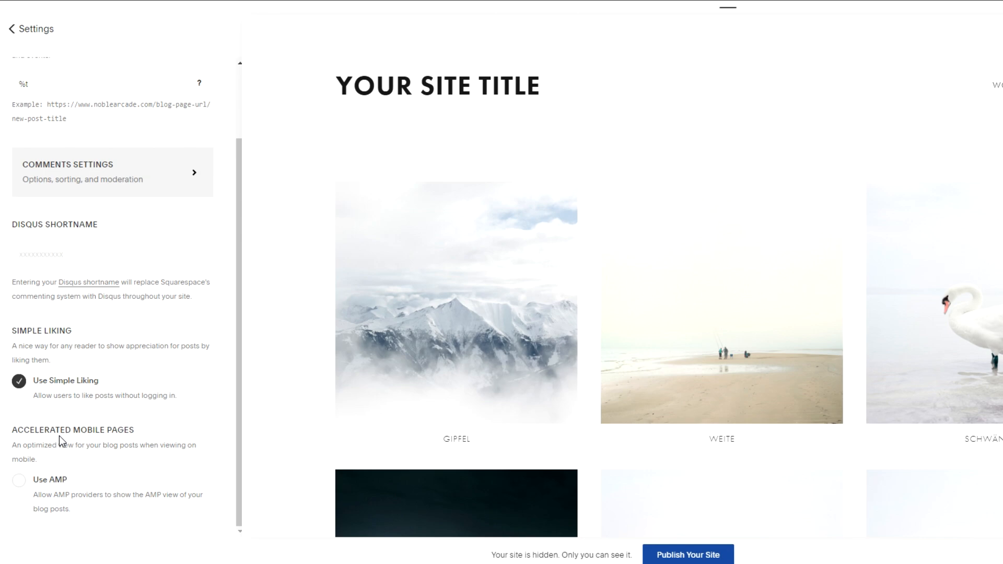
click(20, 482)
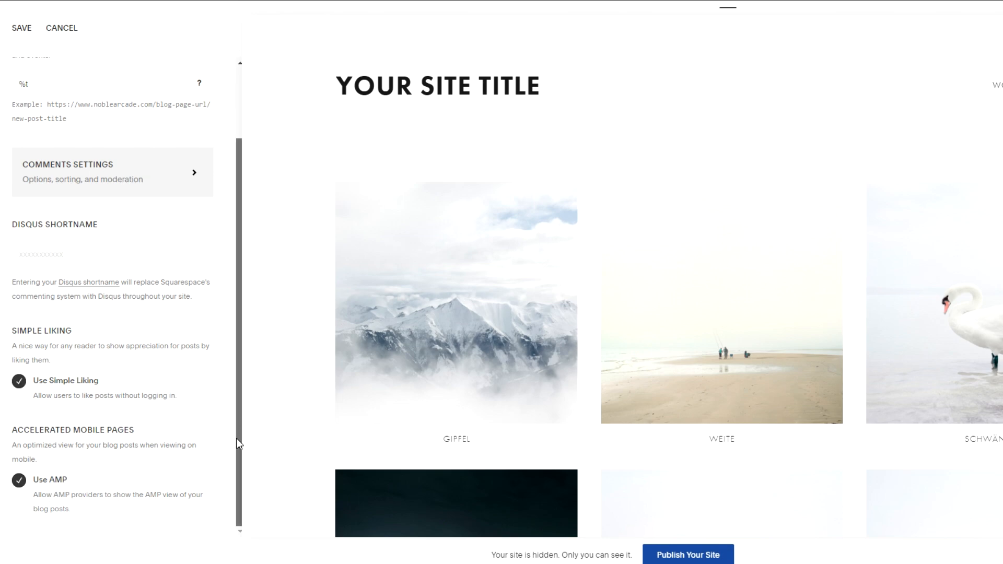
click(18, 35)
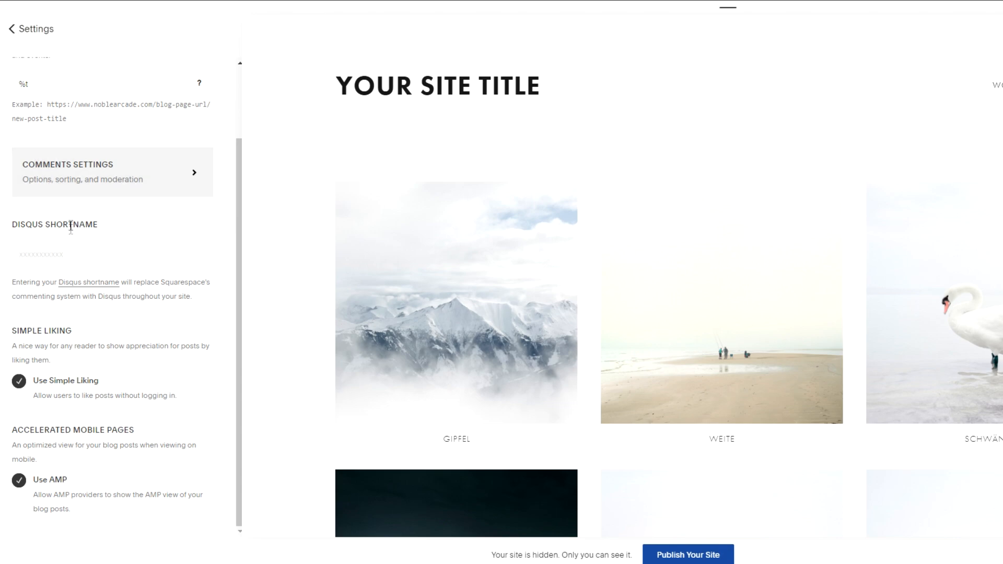
Step: Leave the Blogging settings and open the site's Advanced settings
click(22, 38)
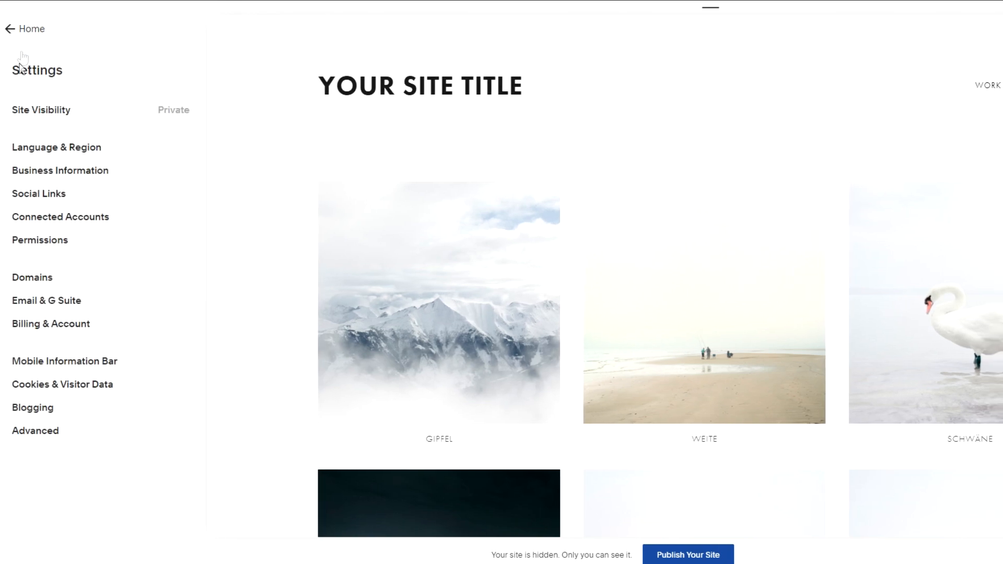
click(47, 433)
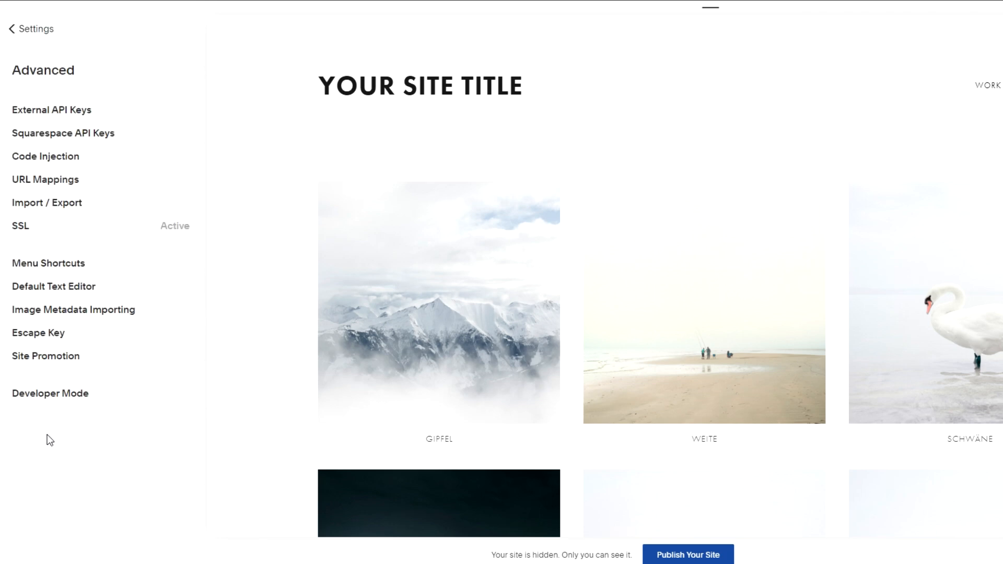